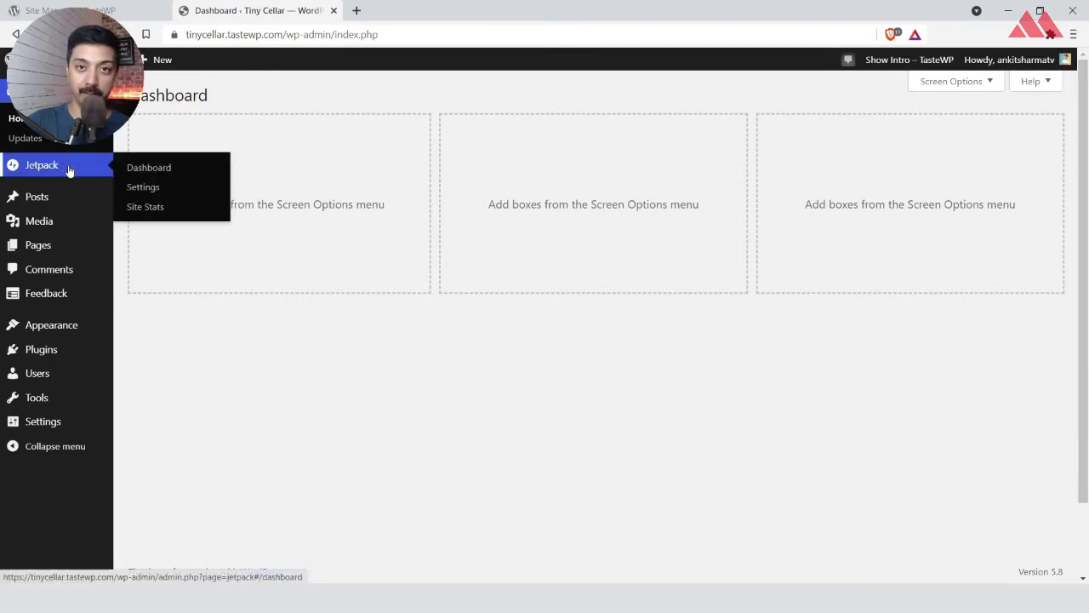
# In Jetpack Settings > Sharing, switch on 'Automatically share your posts to social networks'
pyautogui.click(70, 170)
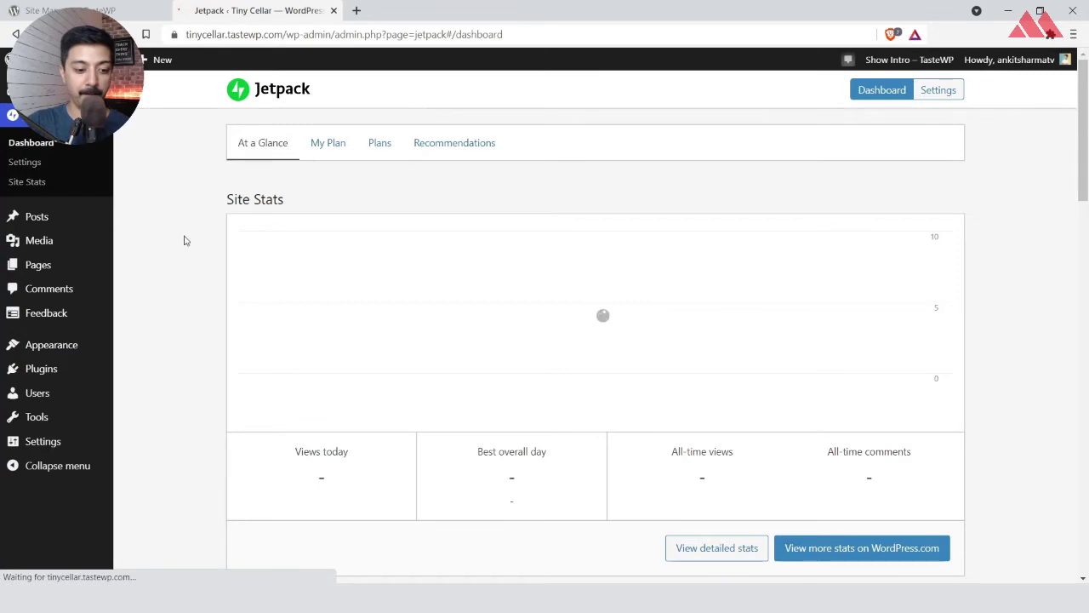
pyautogui.click(13, 167)
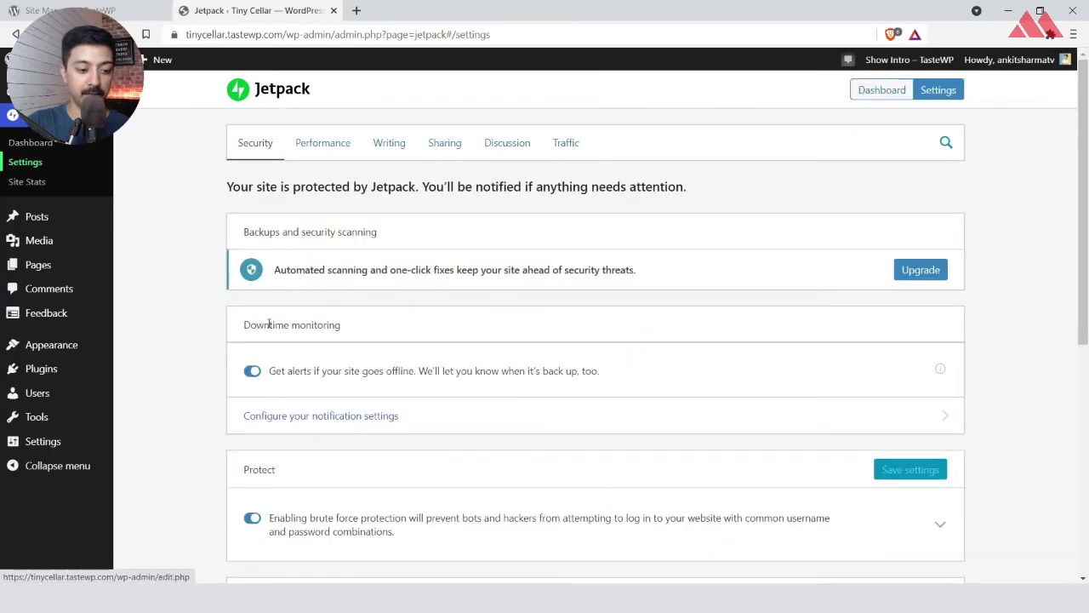
pyautogui.click(452, 150)
pyautogui.scroll(-2, 500, 223)
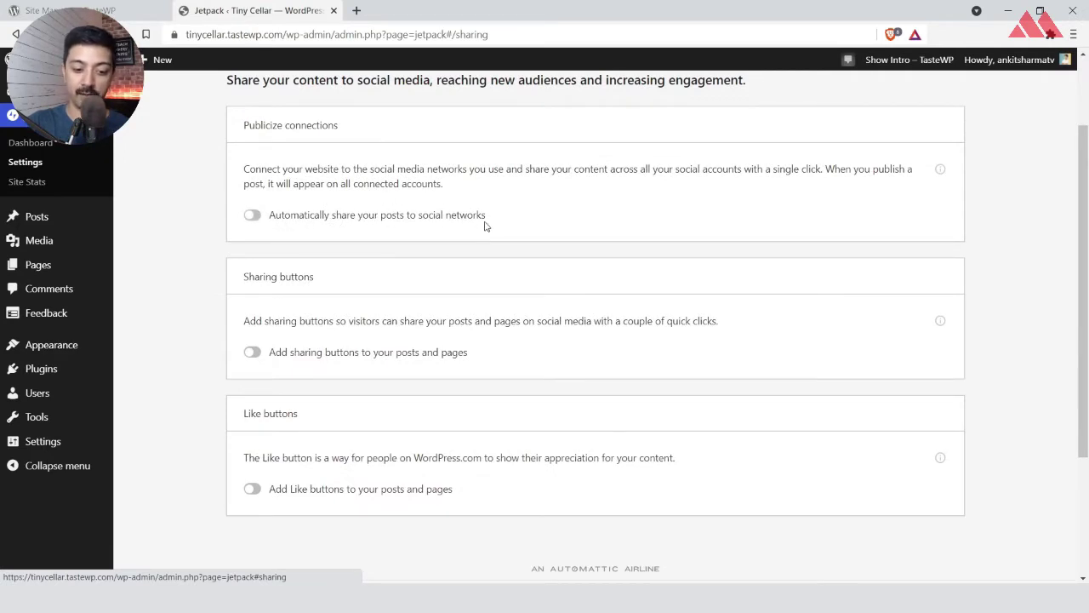
pyautogui.click(254, 216)
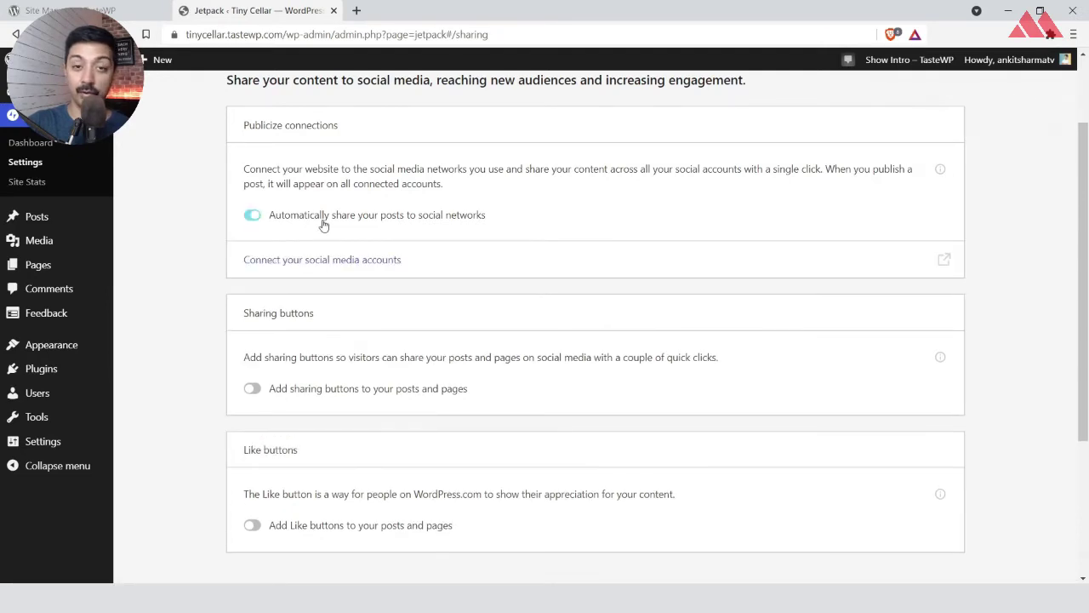
# Connect the Untitled Tumblr blog as a social account for sharing new posts
pyautogui.click(309, 267)
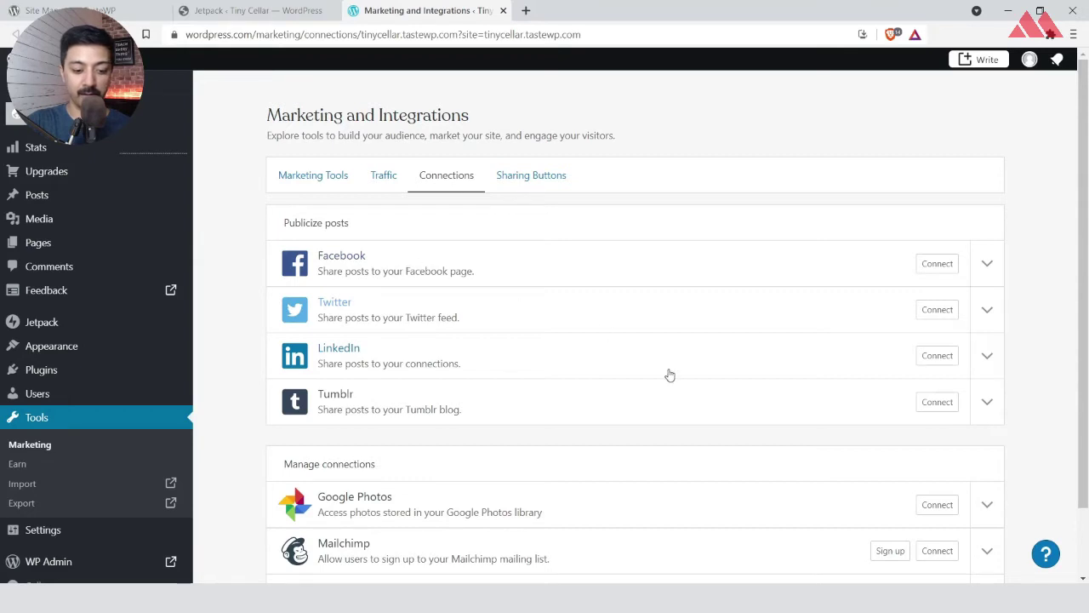
pyautogui.click(943, 406)
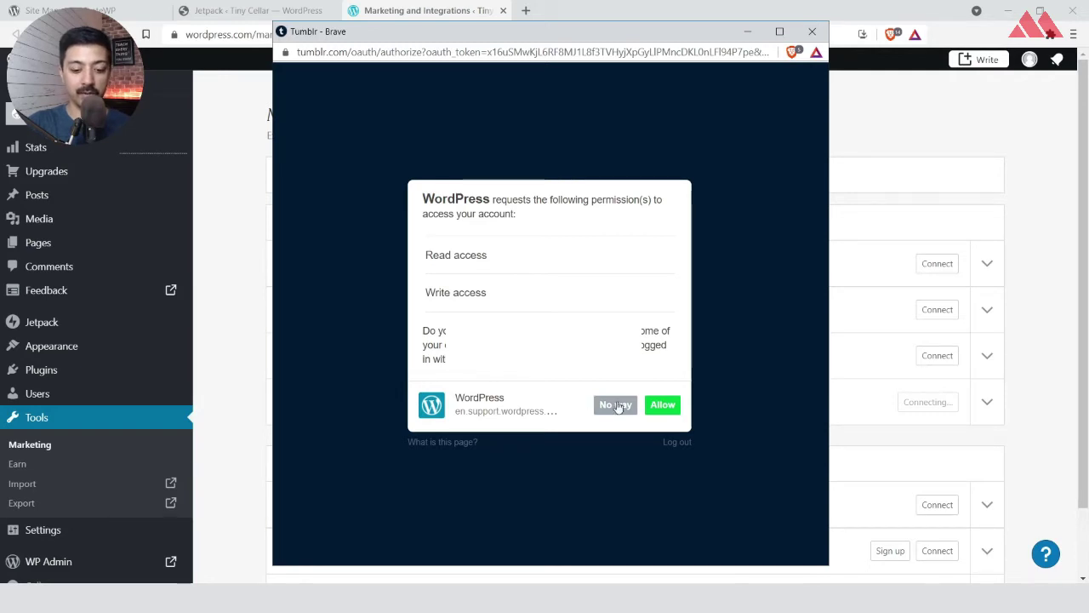
pyautogui.click(662, 405)
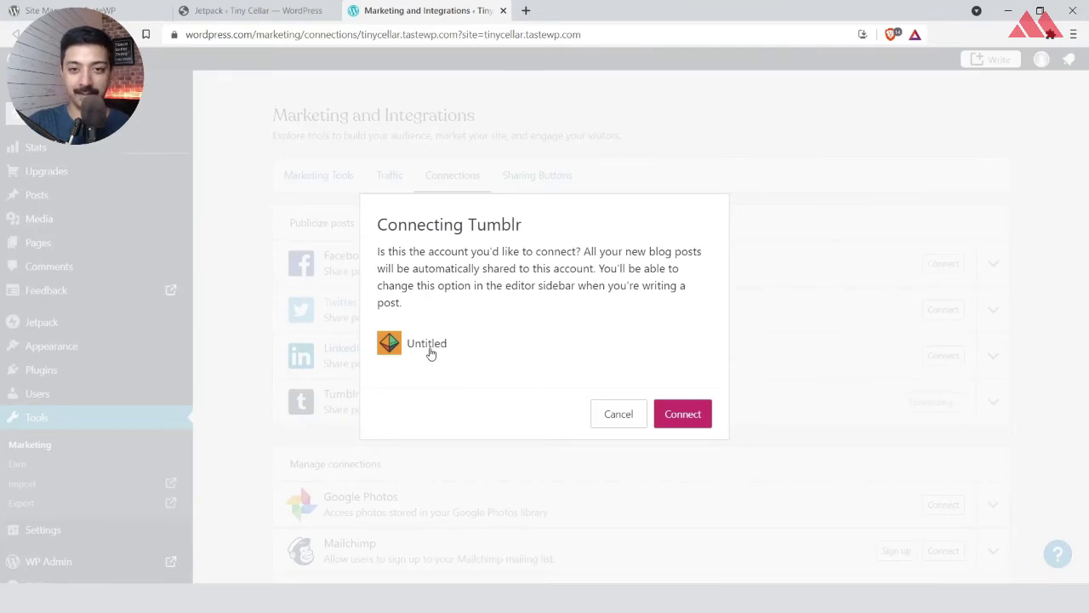
pyautogui.click(687, 418)
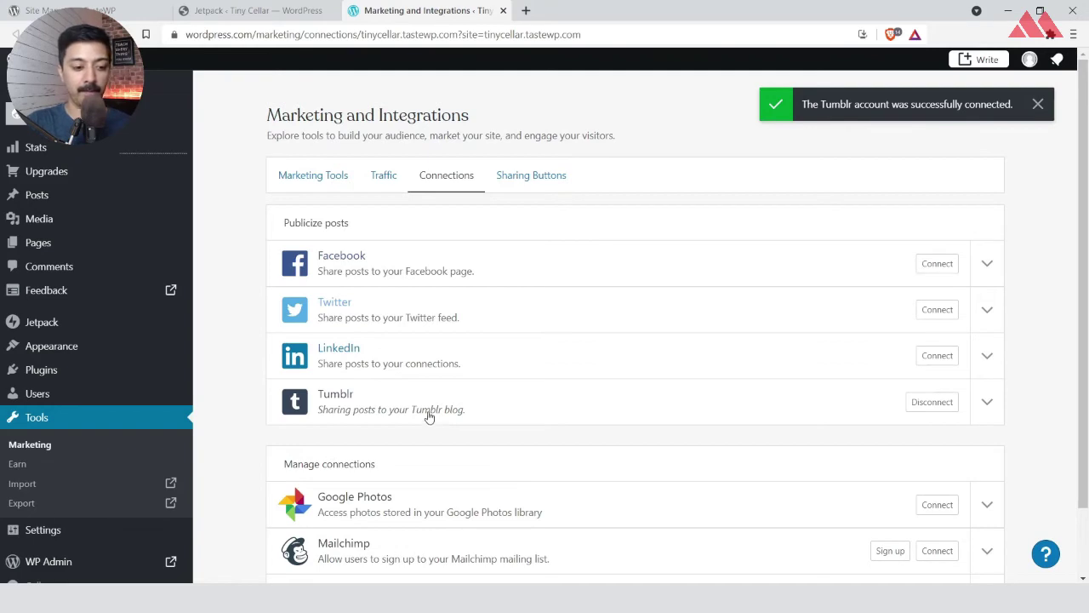
# Start a new post and dismiss the block editor welcome guide
pyautogui.click(276, 11)
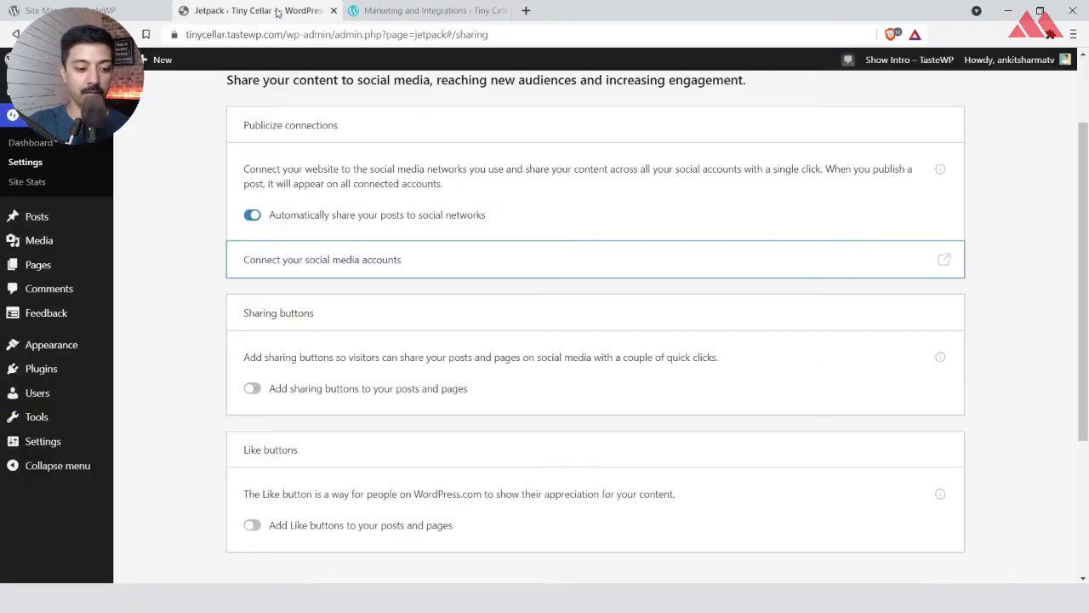
pyautogui.scroll(2, 108, 173)
pyautogui.moveTo(37, 217)
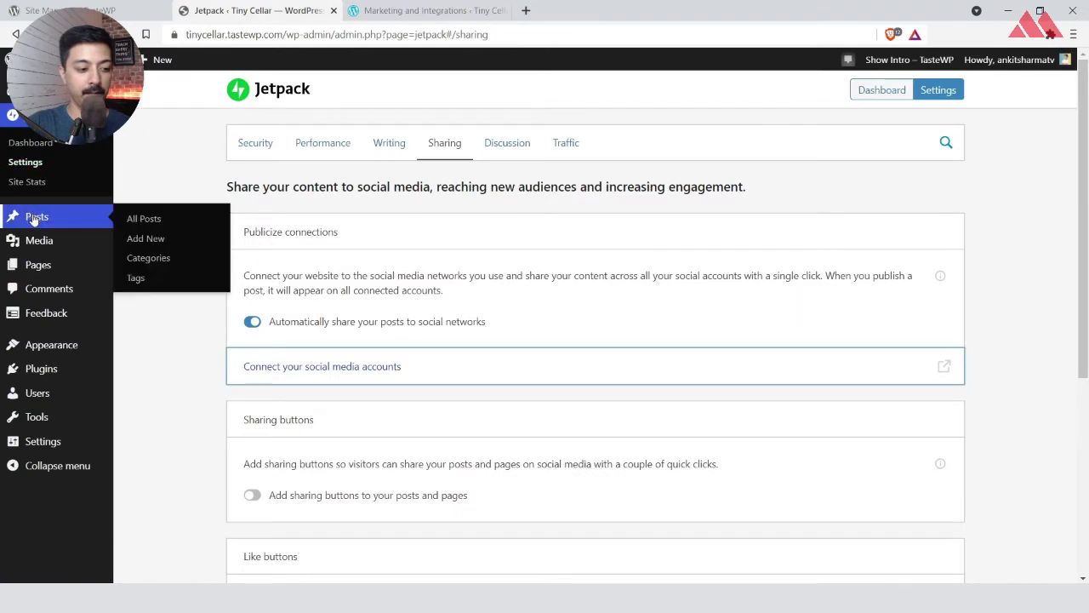
pyautogui.click(156, 238)
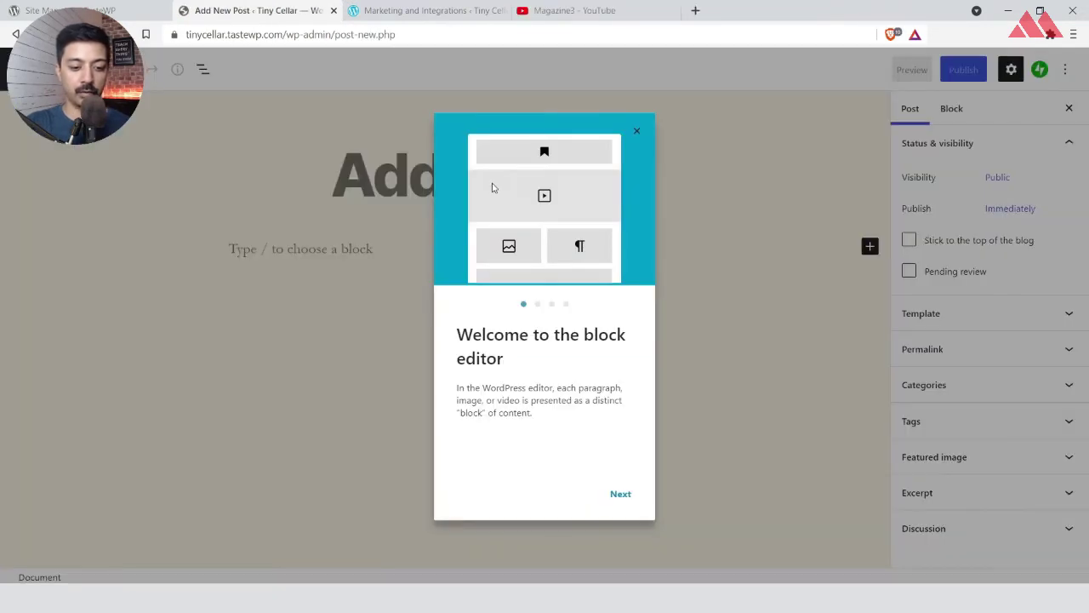
pyautogui.click(641, 131)
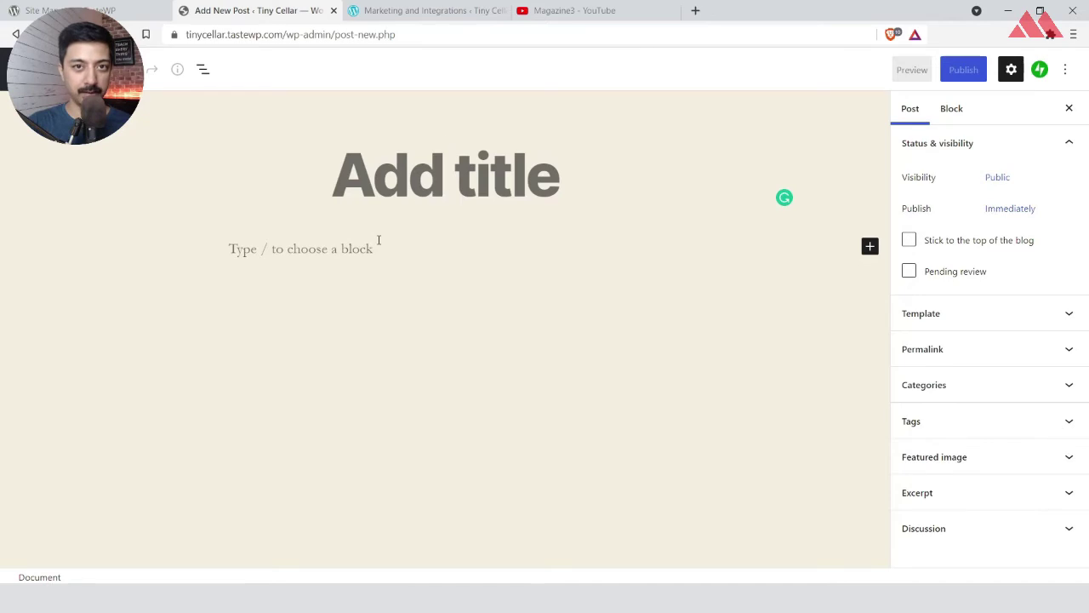
# Copy the link of the newest Magazine3 YouTube video and return to the editor
pyautogui.click(648, 9)
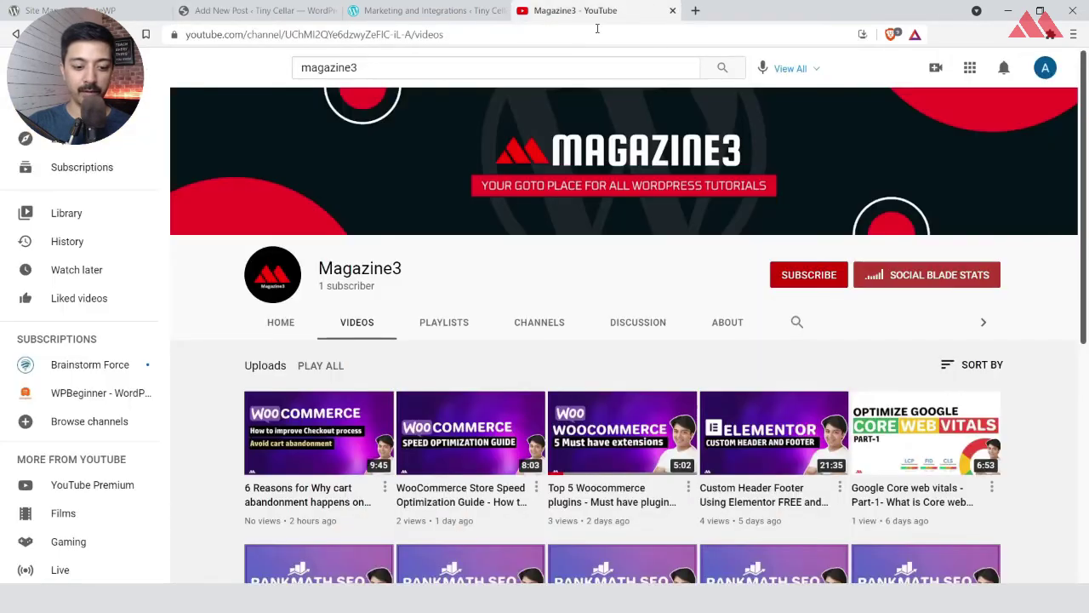
pyautogui.rightClick(306, 421)
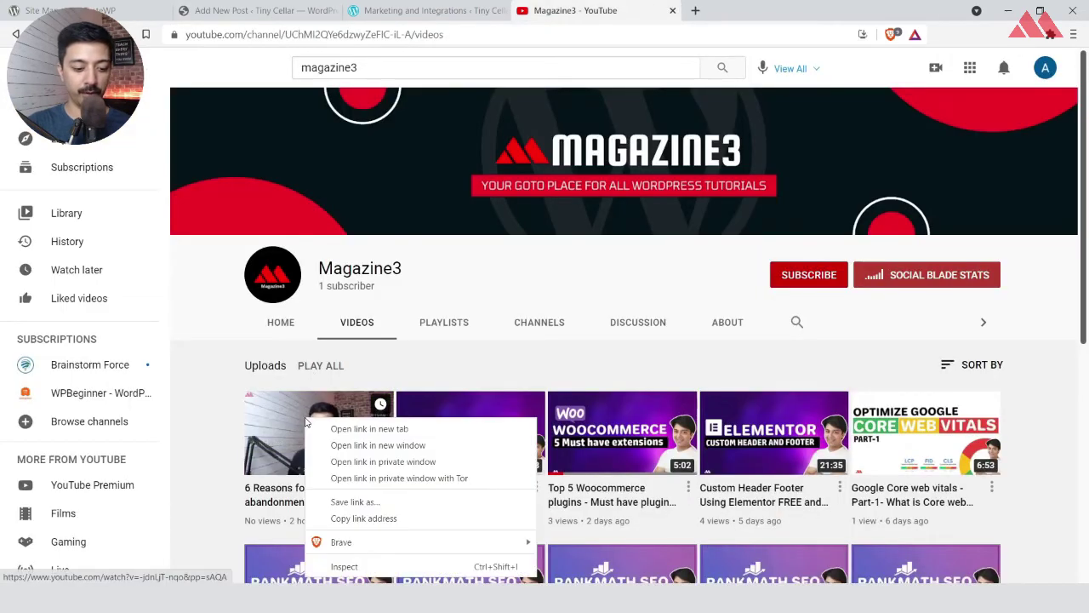
pyautogui.click(347, 518)
pyautogui.click(375, 9)
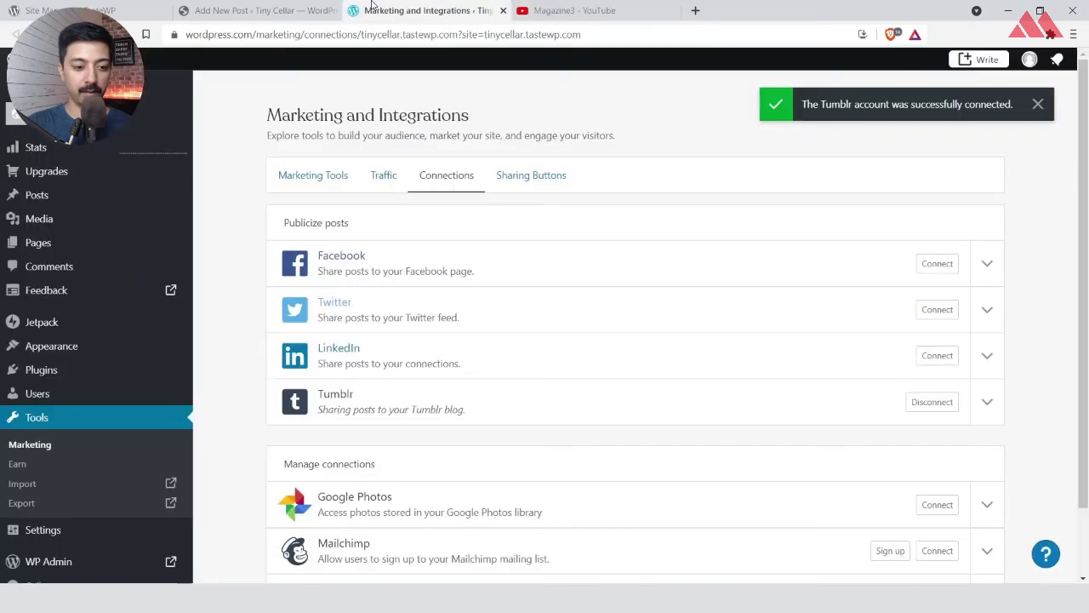
pyautogui.click(259, 9)
# Paste the YouTube link into the post body and title it '6 Reasons for Why cart abandonment happens'
pyautogui.click(338, 249)
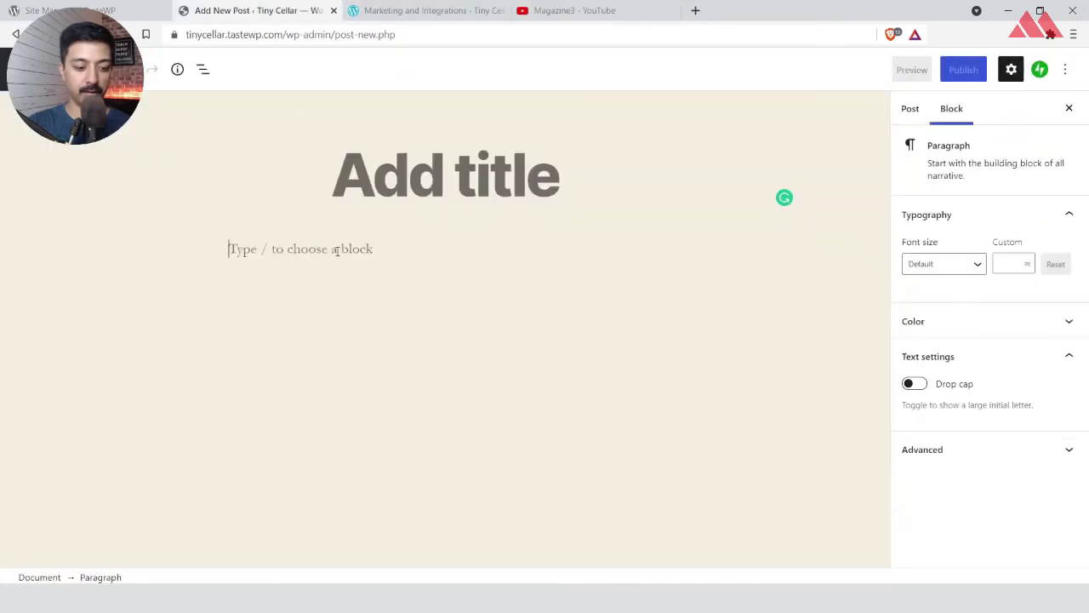
pyautogui.hotkey('ctrl', 'v')
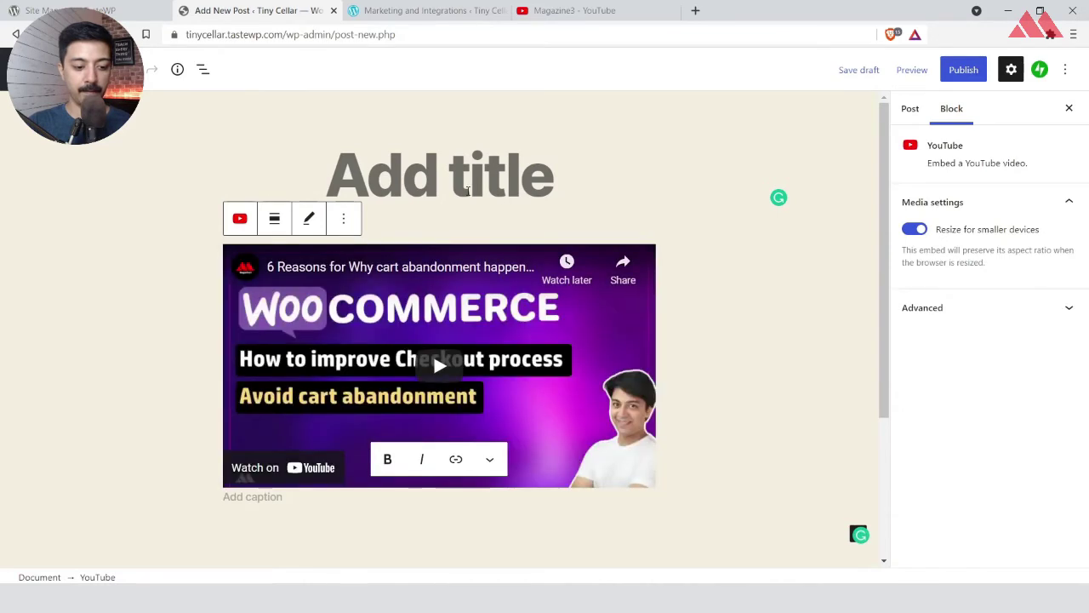
pyautogui.click(392, 169)
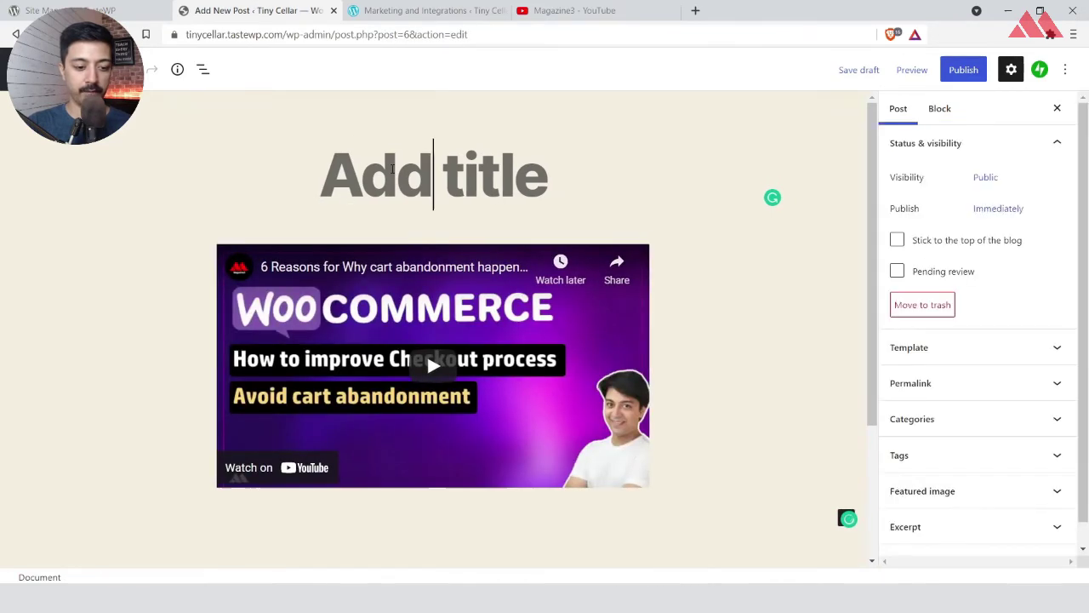
pyautogui.hotkey('ctrl', 'v')
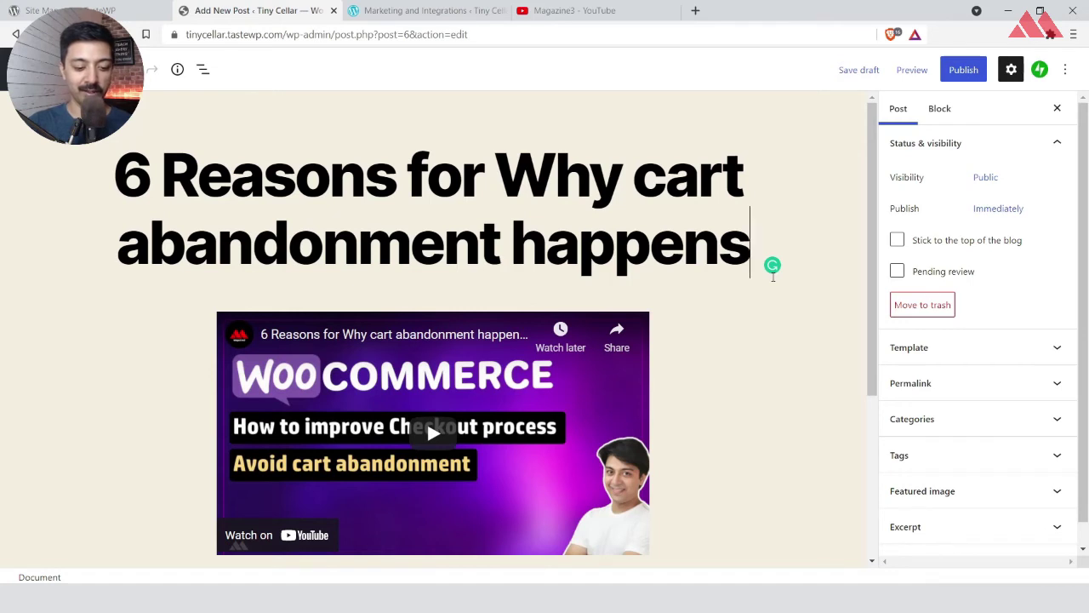
pyautogui.scroll(-2, 773, 280)
pyautogui.scroll(2, 791, 306)
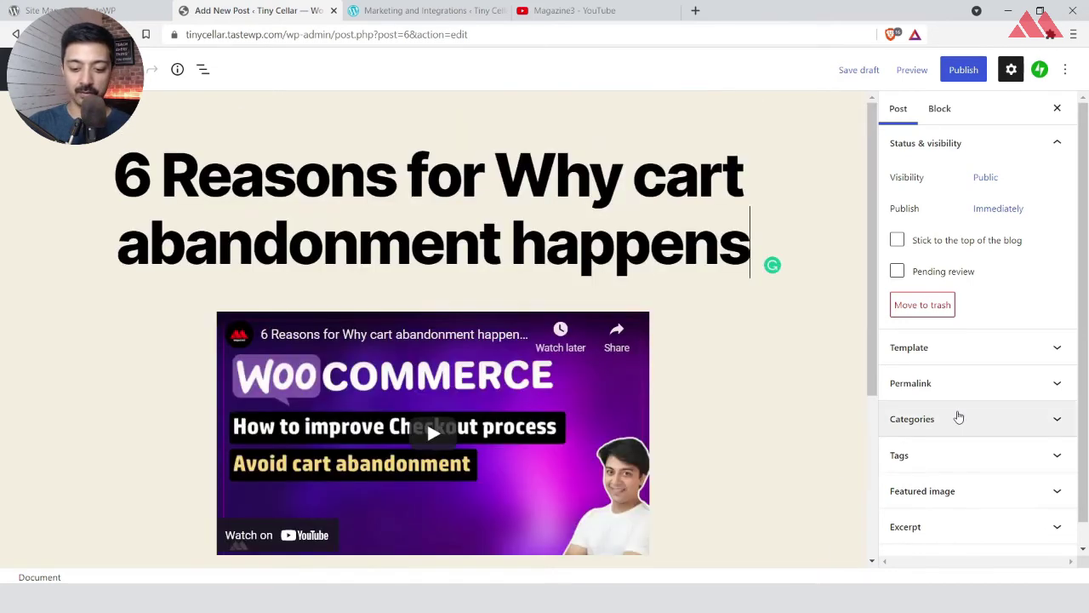
pyautogui.scroll(-1, 970, 434)
# Upload the WooCommerce checkout thumbnail and set it as the post's featured image
pyautogui.click(1016, 466)
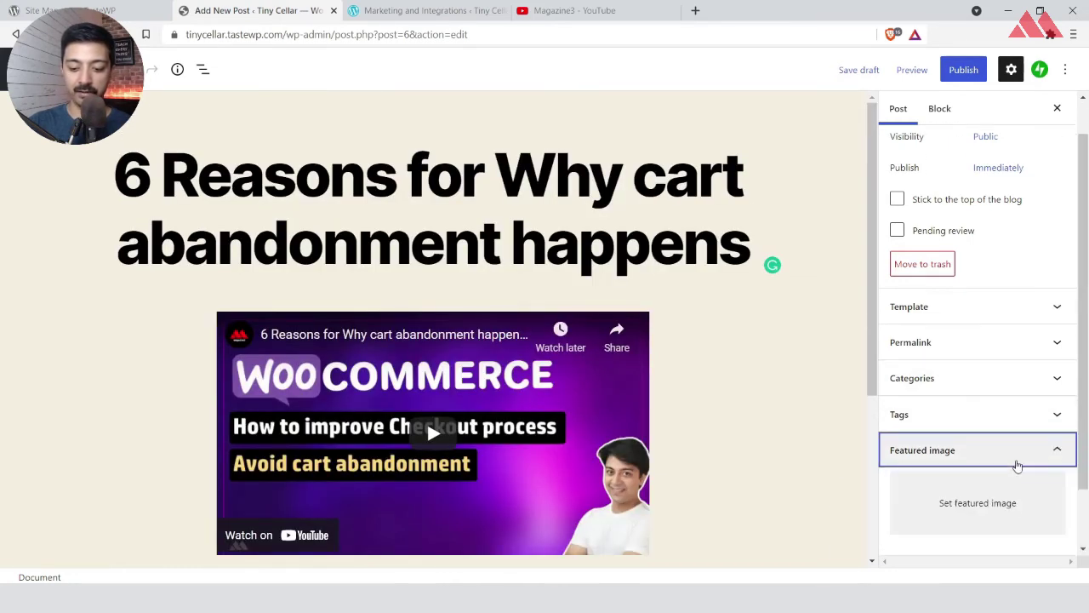
pyautogui.click(944, 498)
pyautogui.click(890, 396)
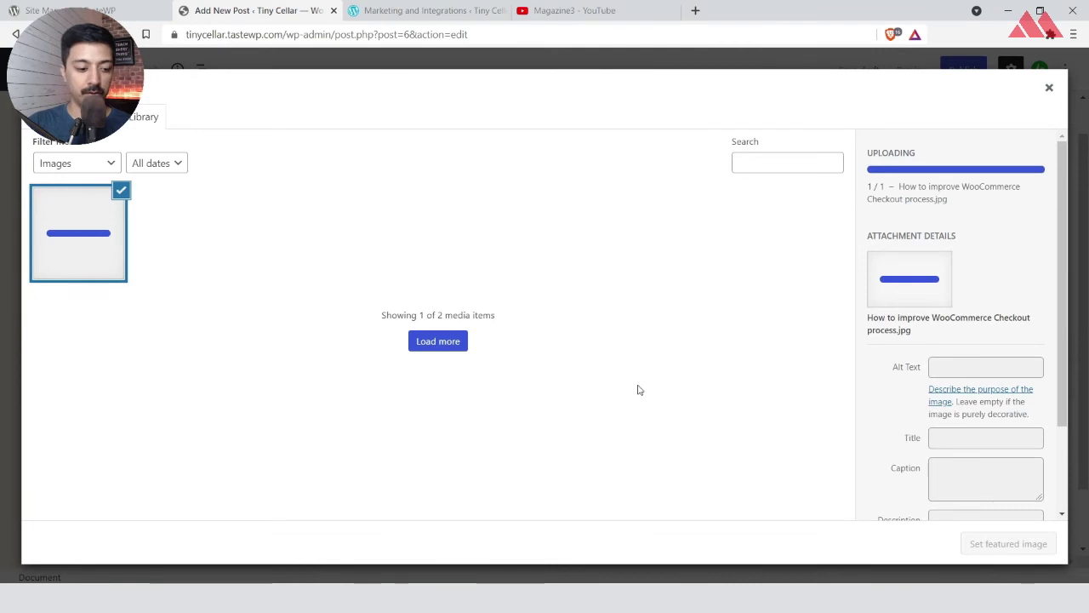
pyautogui.click(979, 408)
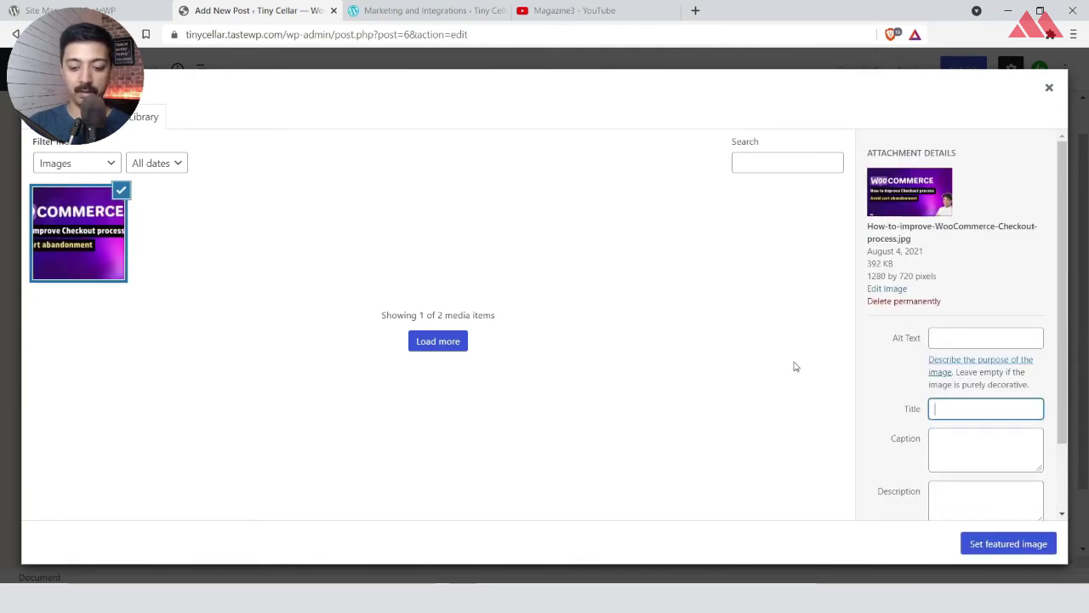
pyautogui.click(979, 546)
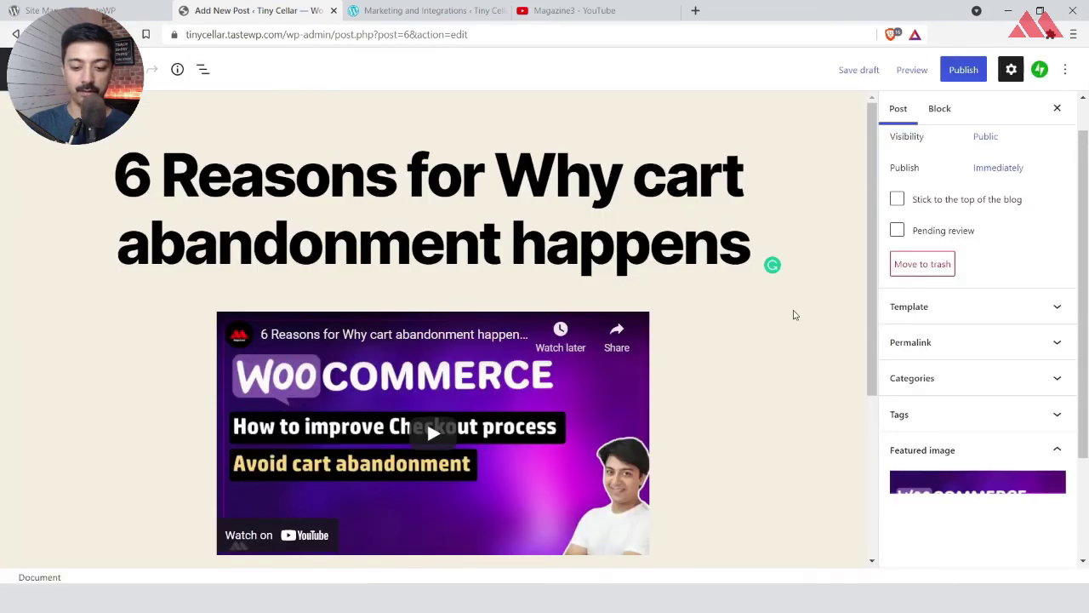
pyautogui.scroll(-2, 1019, 314)
# Publish the post with sharing to the Tumblr account turned on
pyautogui.scroll(3, 1018, 314)
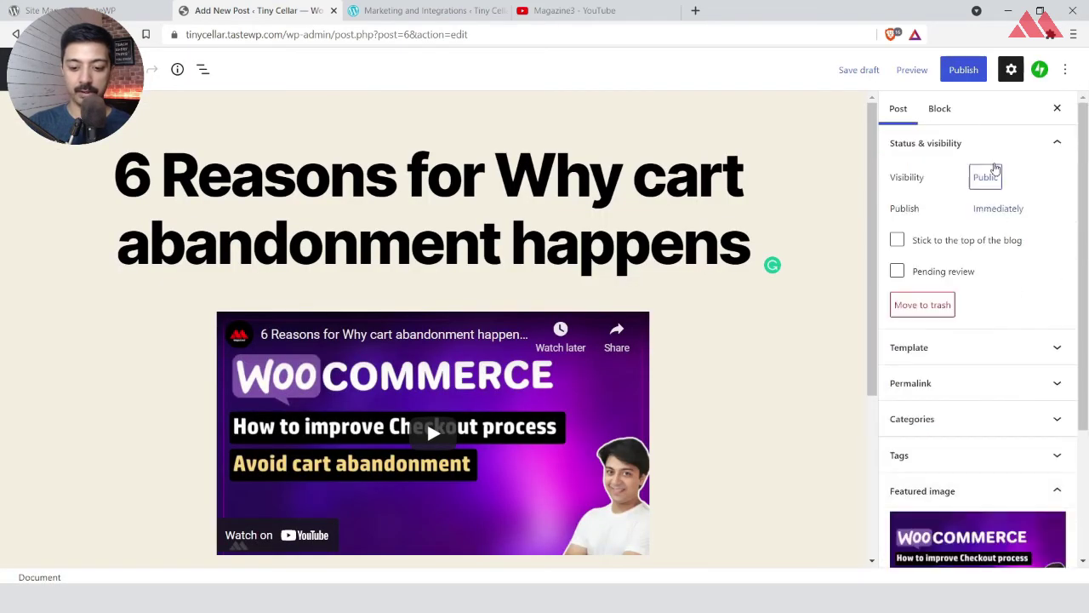
pyautogui.click(961, 71)
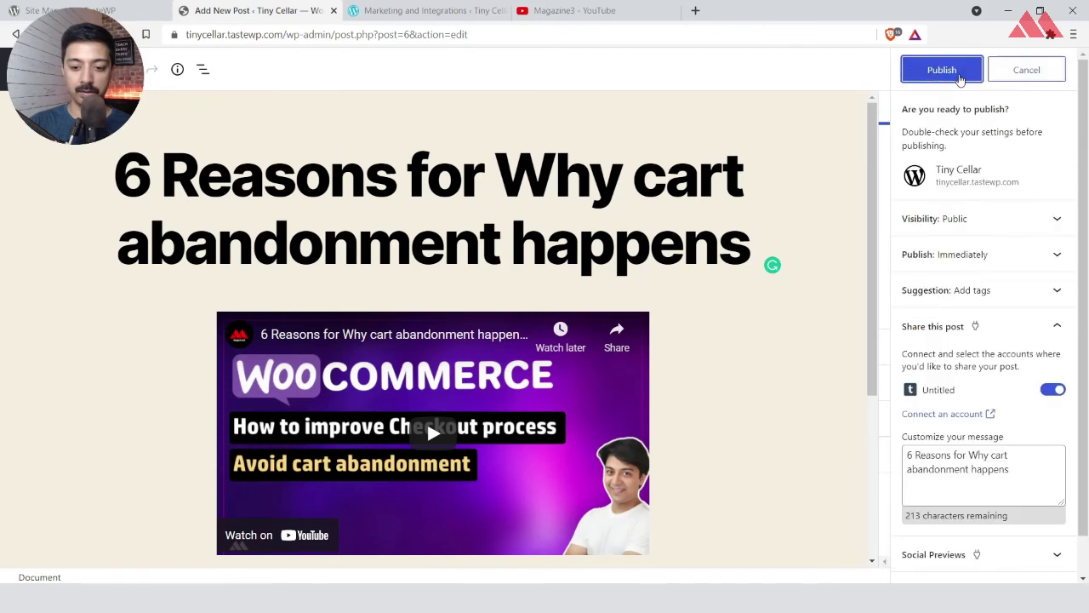
pyautogui.click(960, 75)
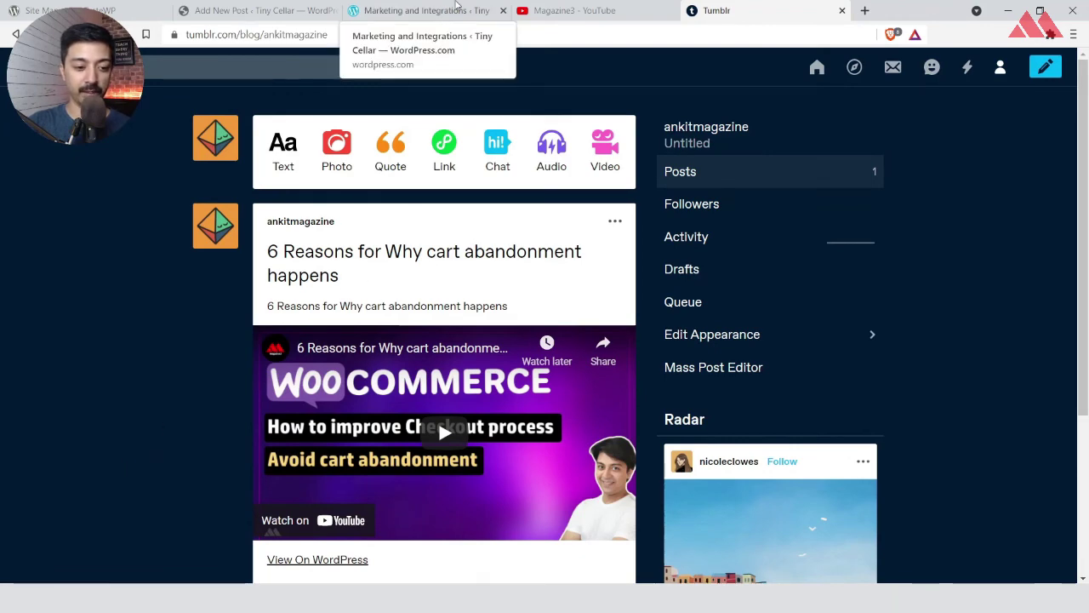
pyautogui.click(247, 8)
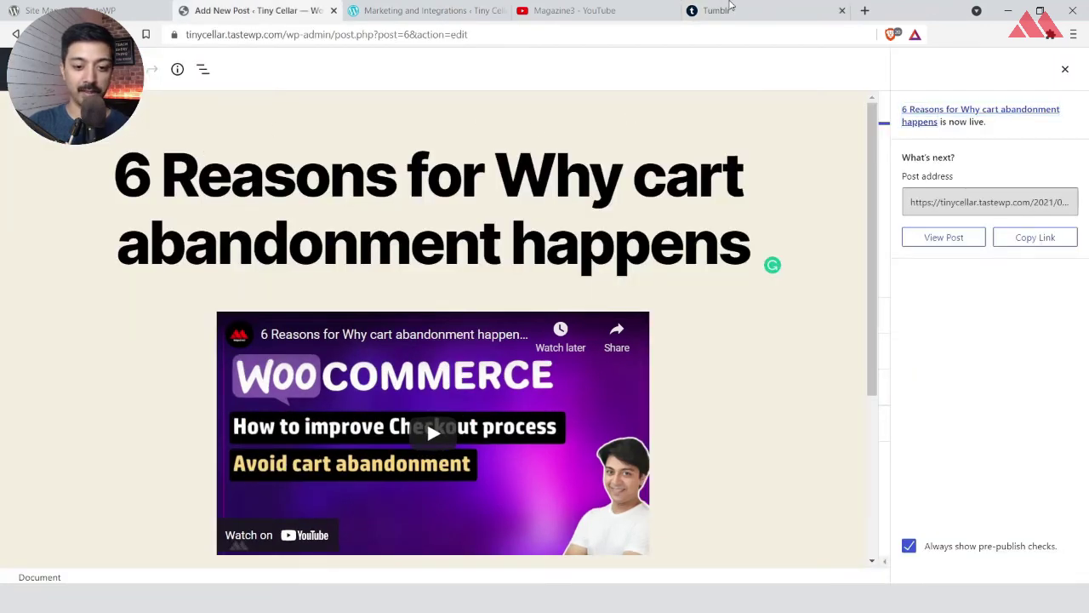
pyautogui.click(722, 8)
pyautogui.scroll(-2, 166, 323)
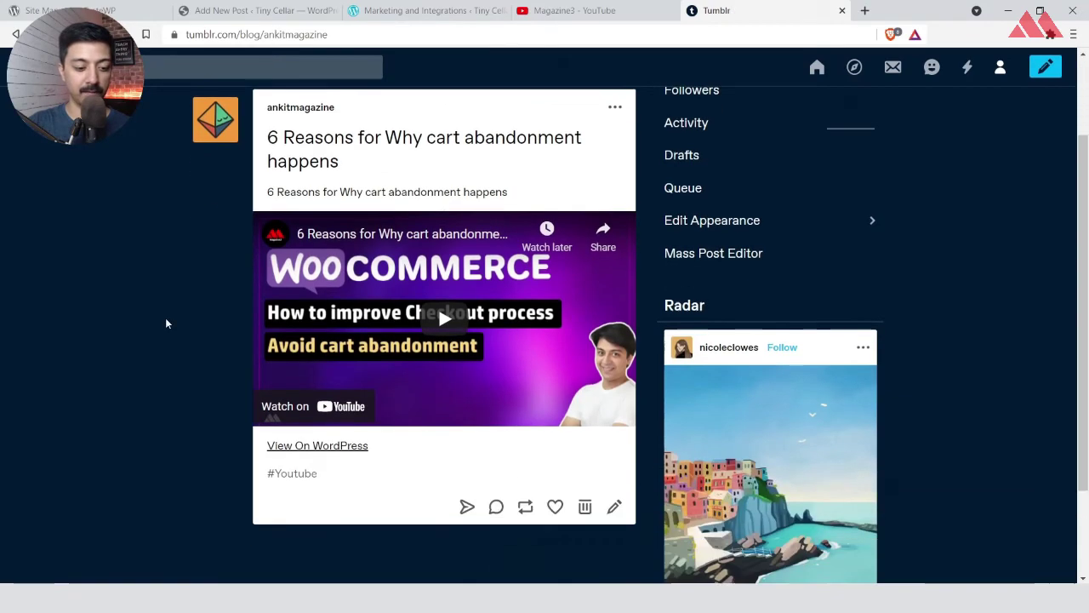